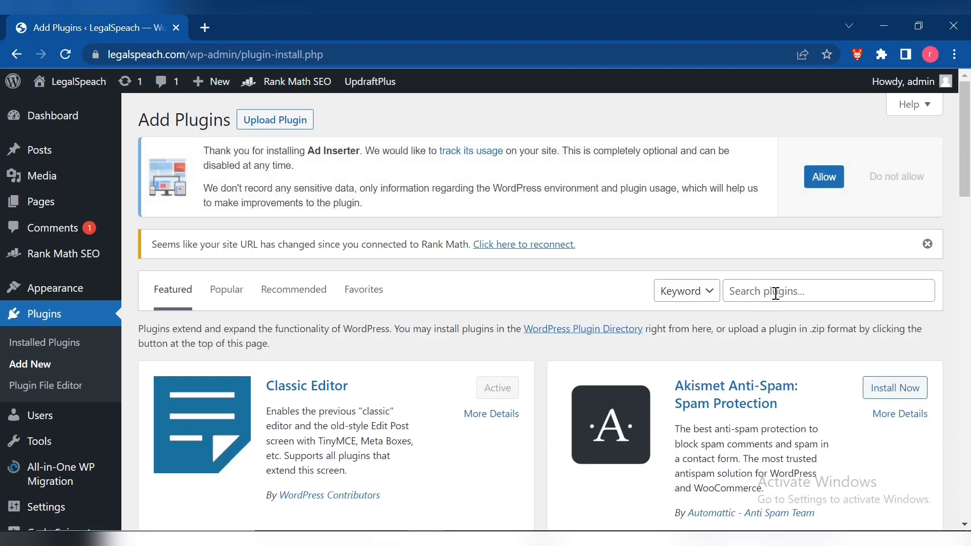
# Search the plugin directory for "smush" and get the Smush – Lazy Load Images, Optimize & Compress Images plugin installed and activated
pyautogui.click(776, 294)
pyautogui.write('smush')
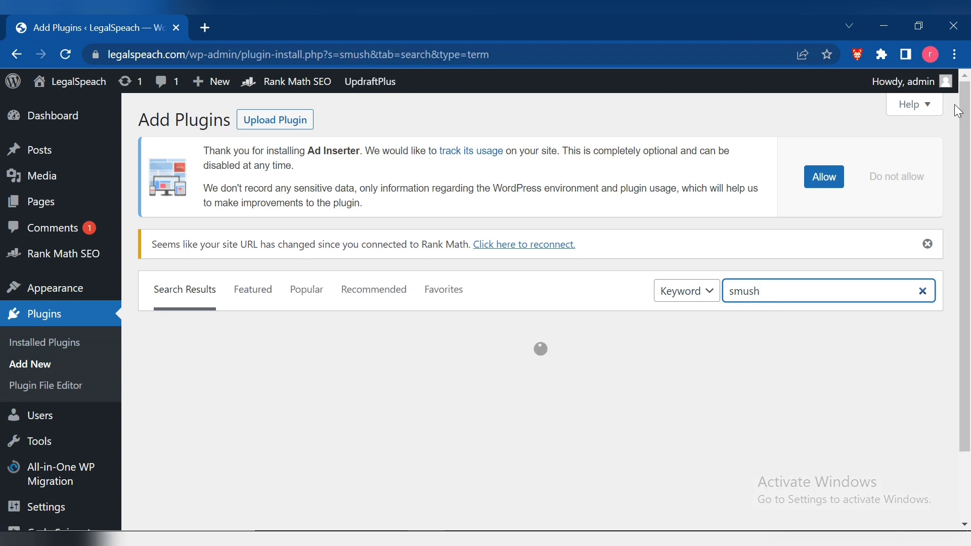
pyautogui.scroll(-1, 968, 152)
pyautogui.scroll(-1, 968, 152)
pyautogui.scroll(2, 967, 200)
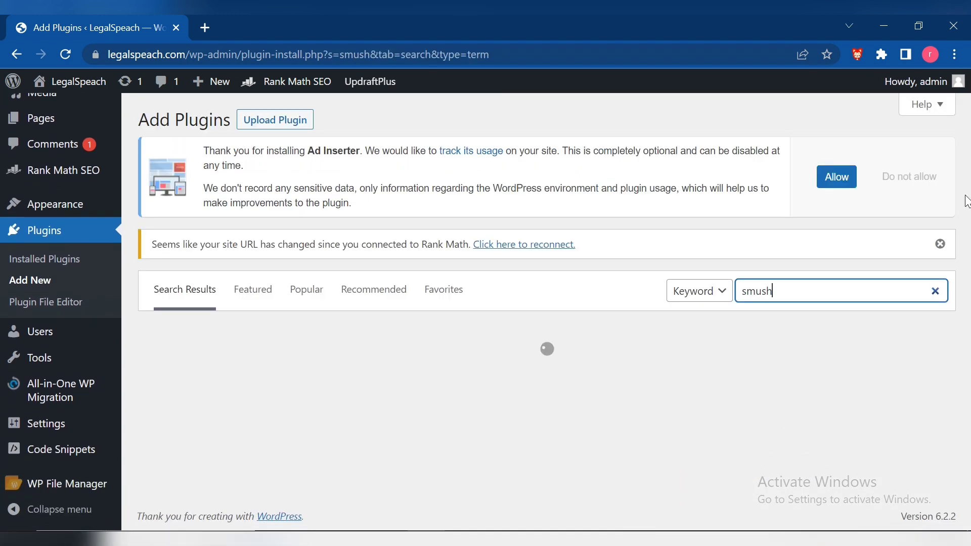
pyautogui.scroll(-4, 968, 99)
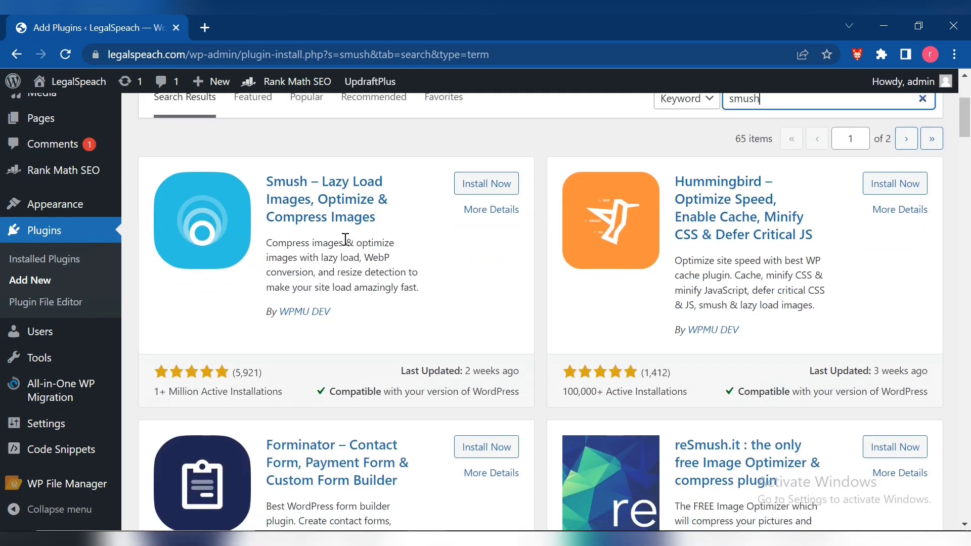
pyautogui.click(483, 185)
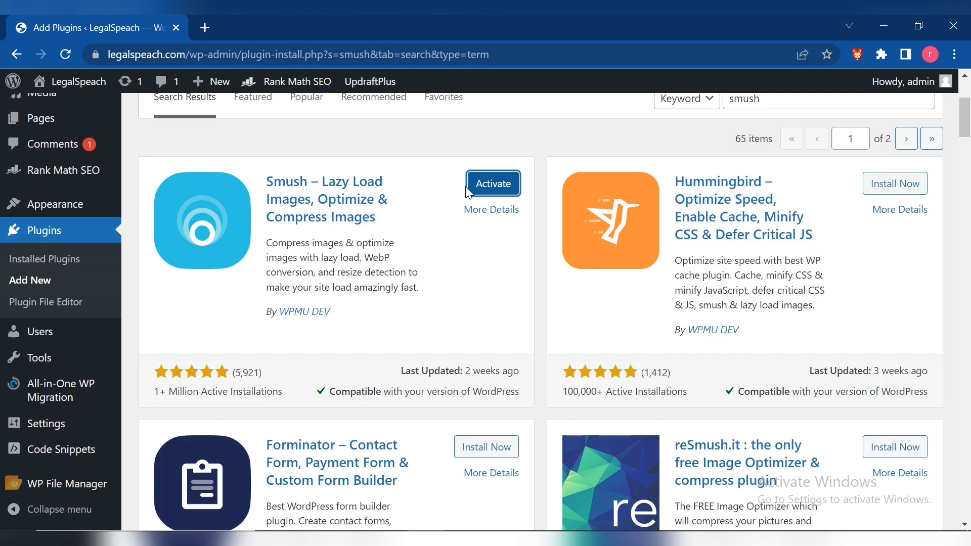
pyautogui.click(496, 190)
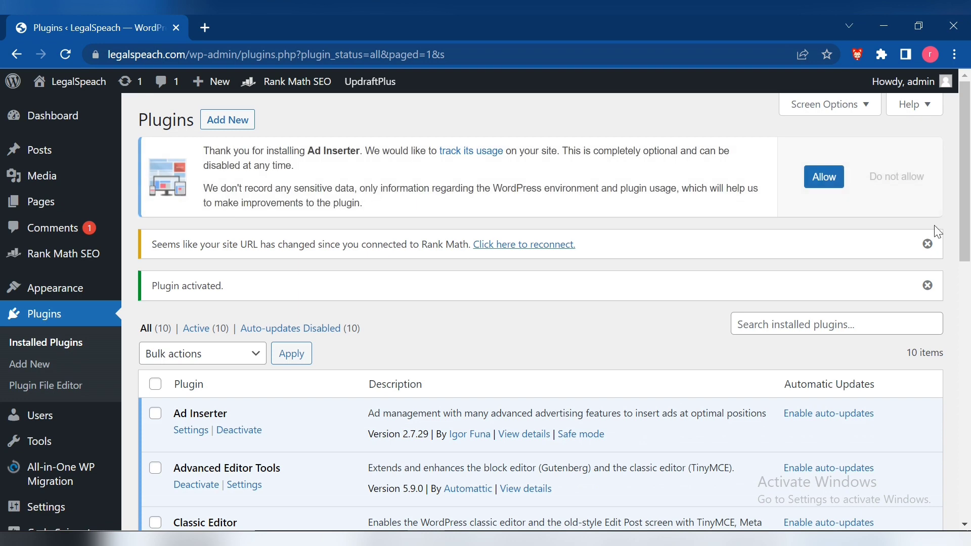
# Open the Smush plugin's settings from the installed plugins list and complete its setup wizard with the default options
pyautogui.moveTo(967, 172); pyautogui.dragTo(968, 341)
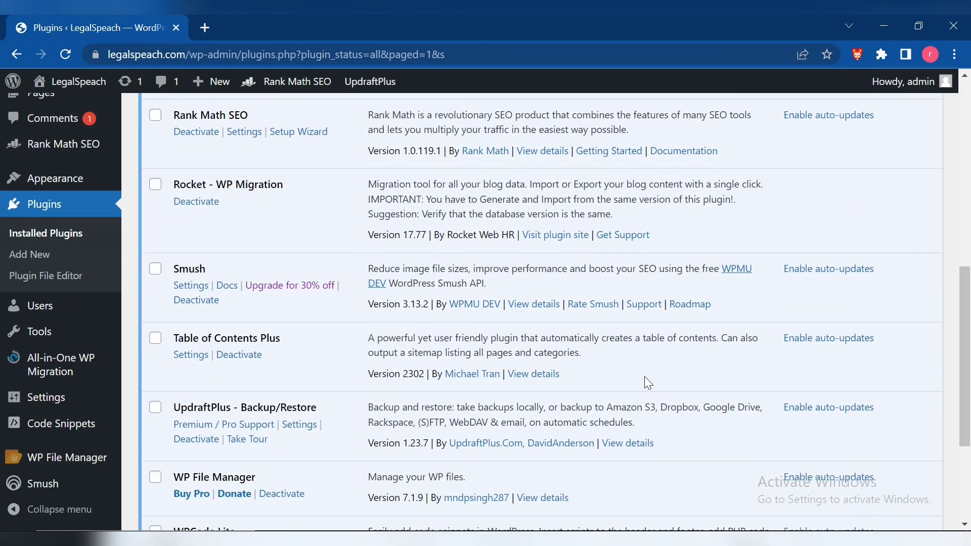
pyautogui.click(193, 291)
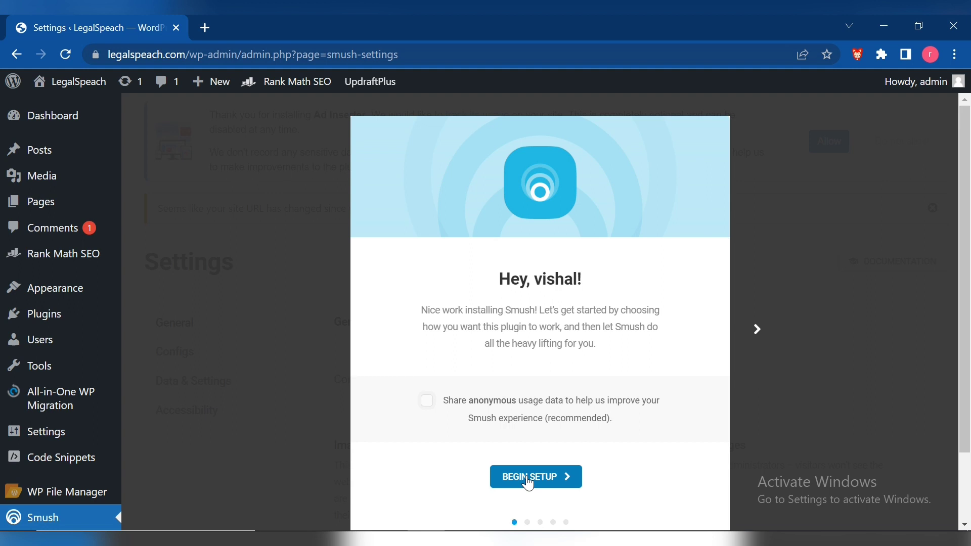
pyautogui.click(529, 481)
pyautogui.click(532, 456)
pyautogui.click(537, 441)
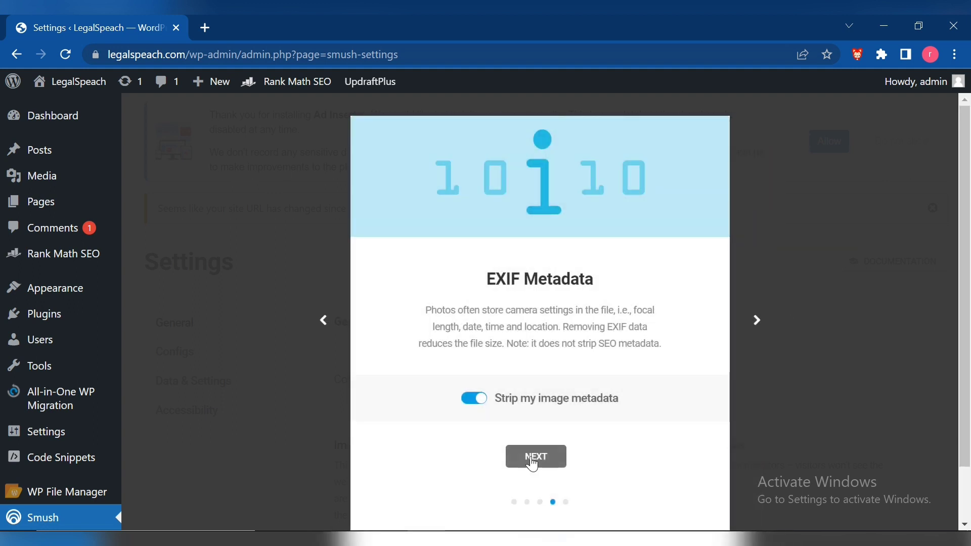
pyautogui.click(536, 461)
pyautogui.click(539, 477)
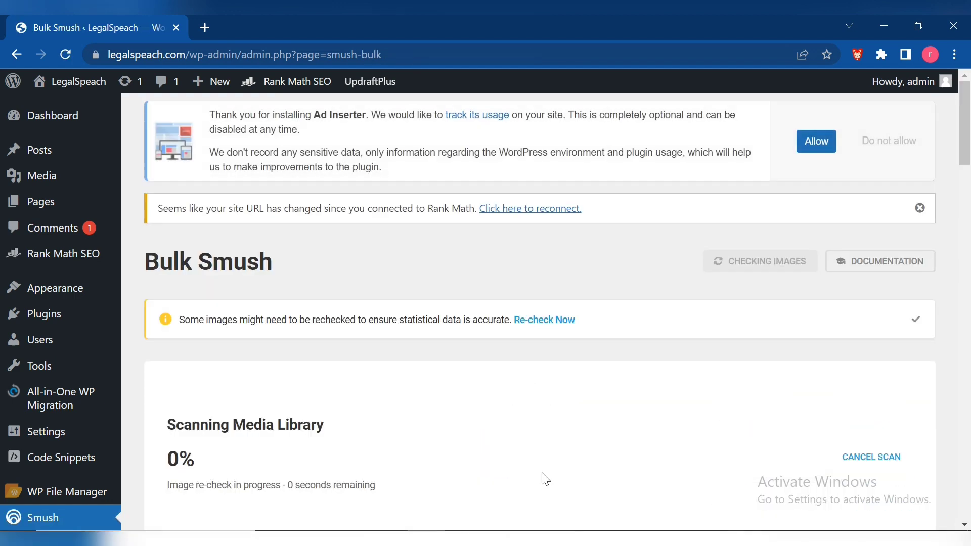
# Bulk smush the media library attachments that need compressing and re-check the images
pyautogui.moveTo(970, 108); pyautogui.dragTo(969, 192)
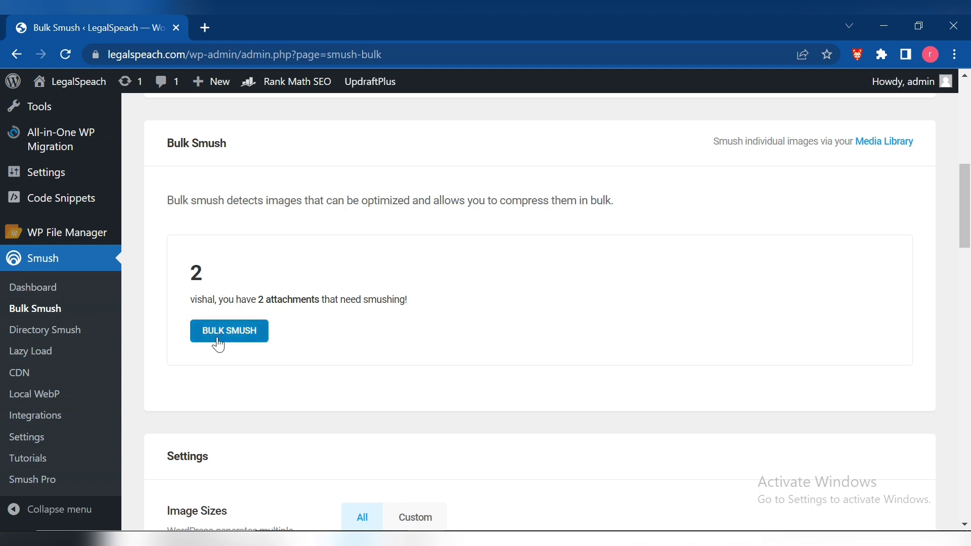
pyautogui.click(239, 337)
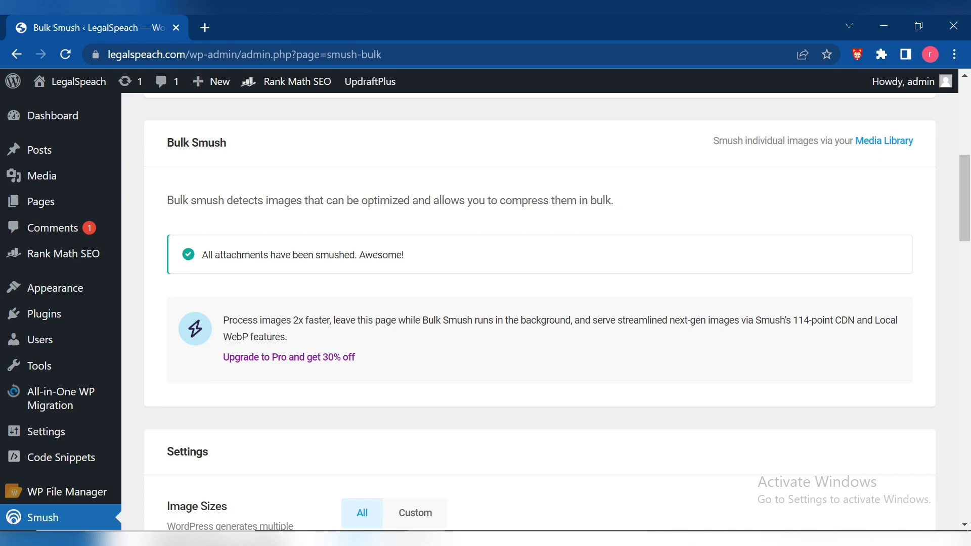
pyautogui.moveTo(968, 206); pyautogui.dragTo(970, 133)
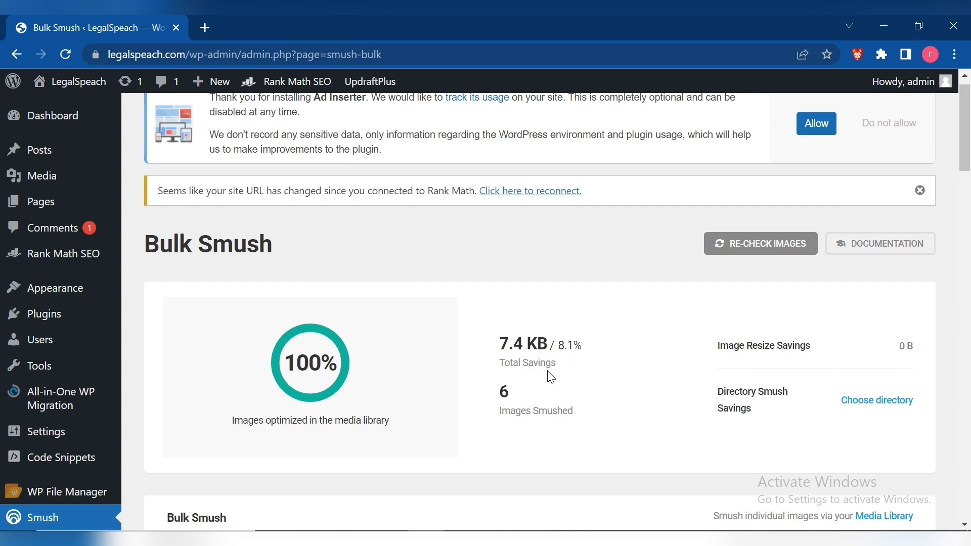
pyautogui.click(766, 243)
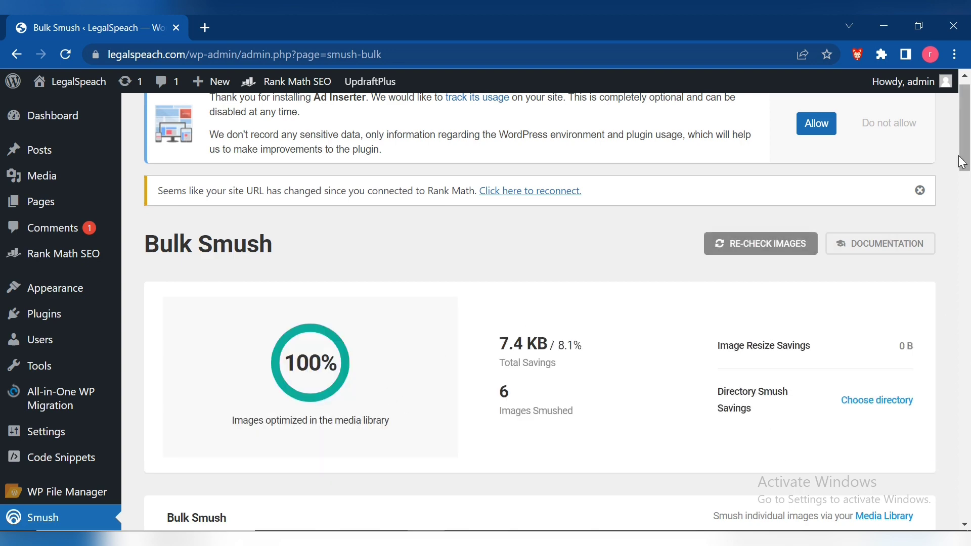
# Review the Bulk Smush settings from Image Sizes down to Bulk restore and save them
pyautogui.moveTo(969, 133); pyautogui.dragTo(968, 261)
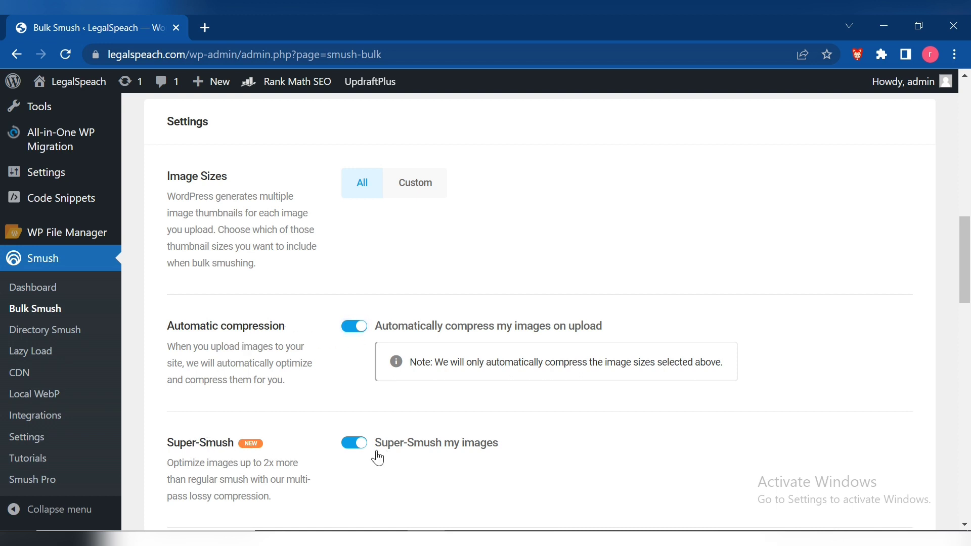
pyautogui.moveTo(963, 259); pyautogui.dragTo(962, 322)
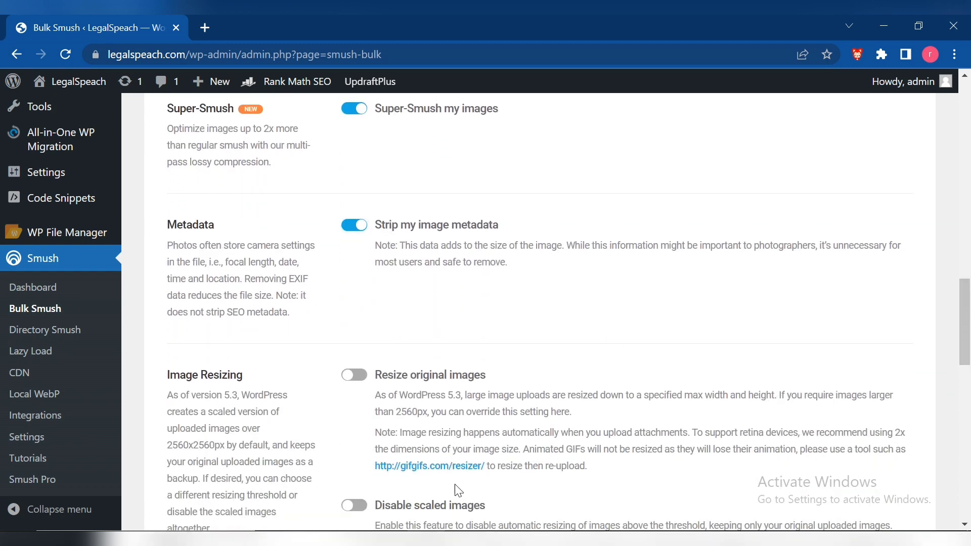
pyautogui.scroll(-7, 969, 253)
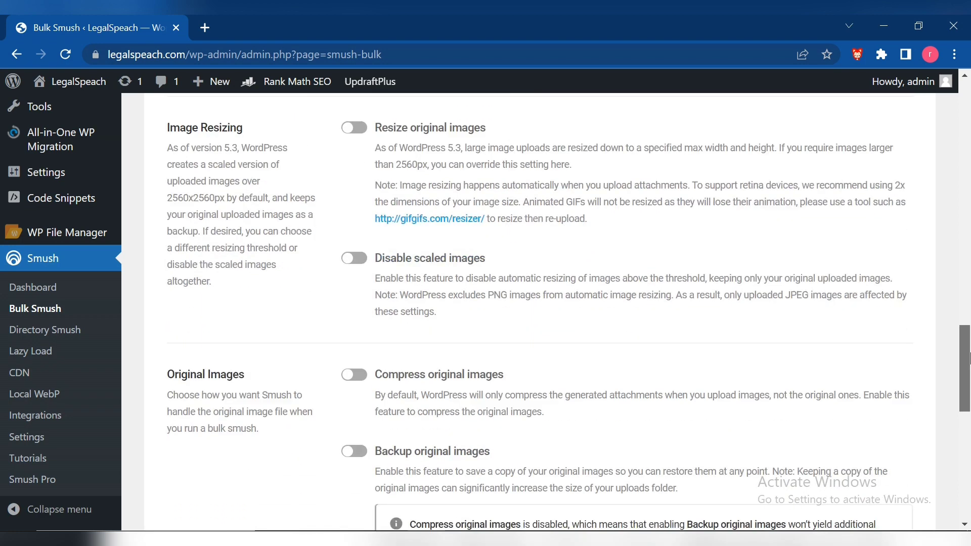
pyautogui.scroll(-9, 969, 378)
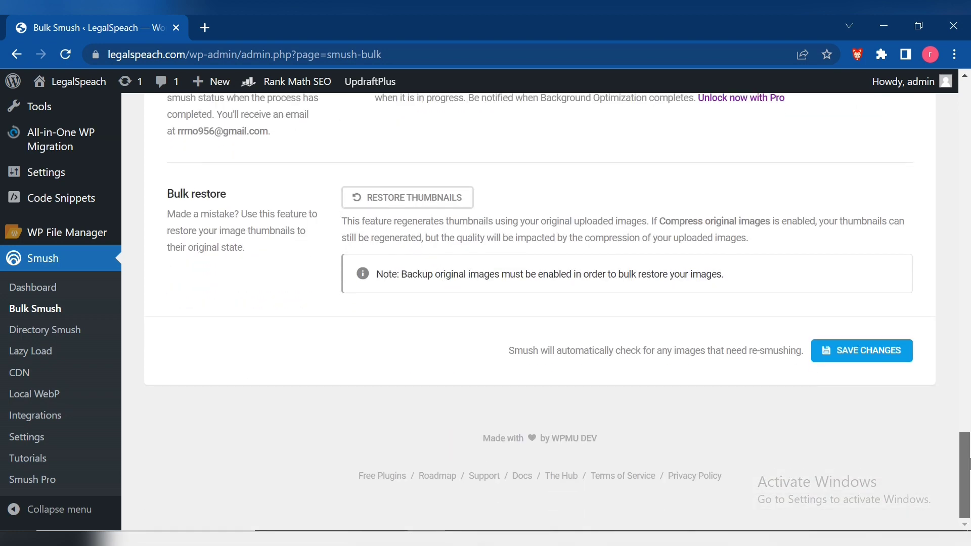
pyautogui.click(886, 353)
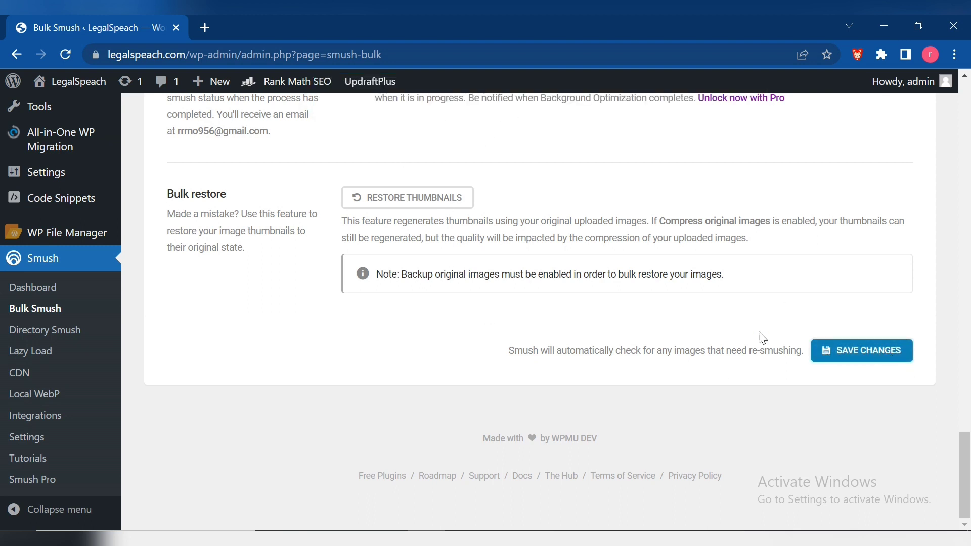
# Search Google for gtmetrix in a new browser tab and open the GTmetrix home page at its URL test form
pyautogui.click(206, 28)
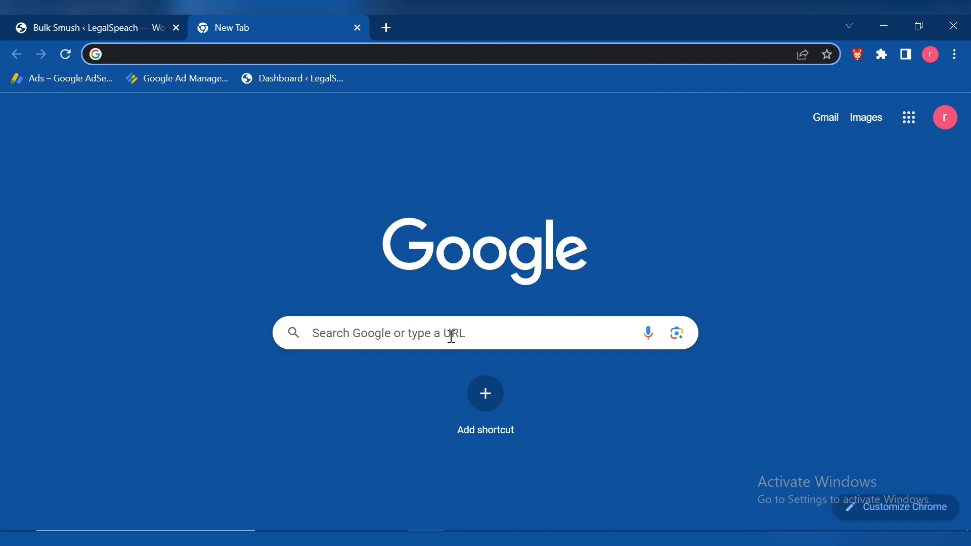
pyautogui.click(449, 341)
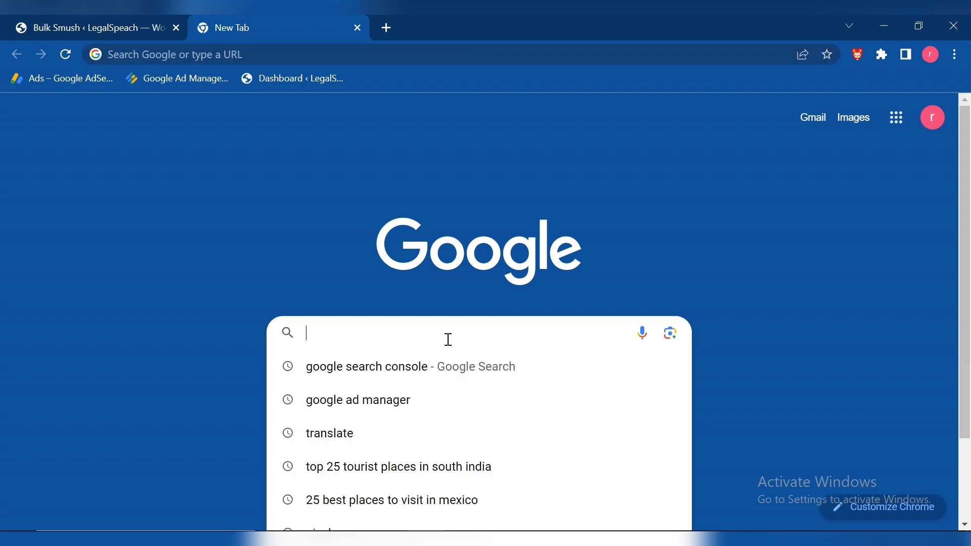
pyautogui.write('gtma')
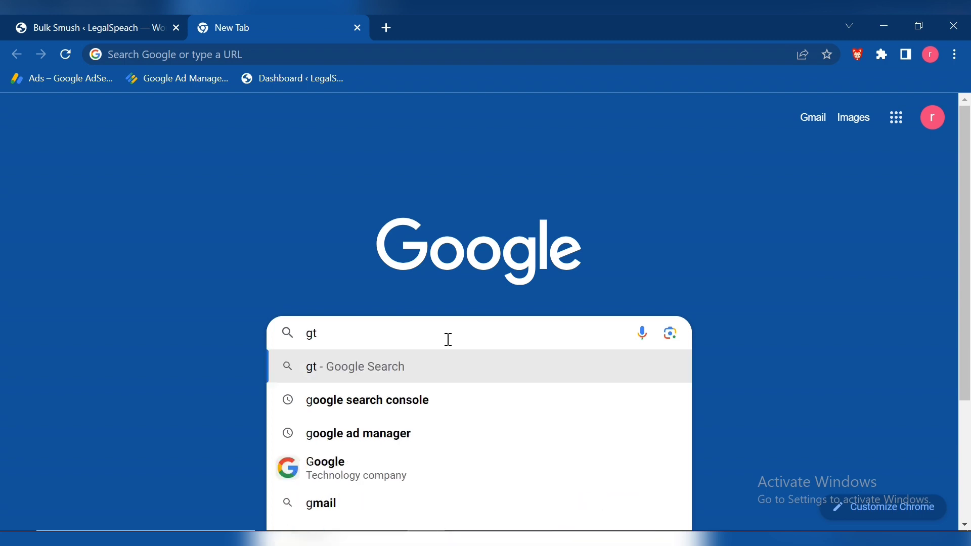
pyautogui.click(349, 405)
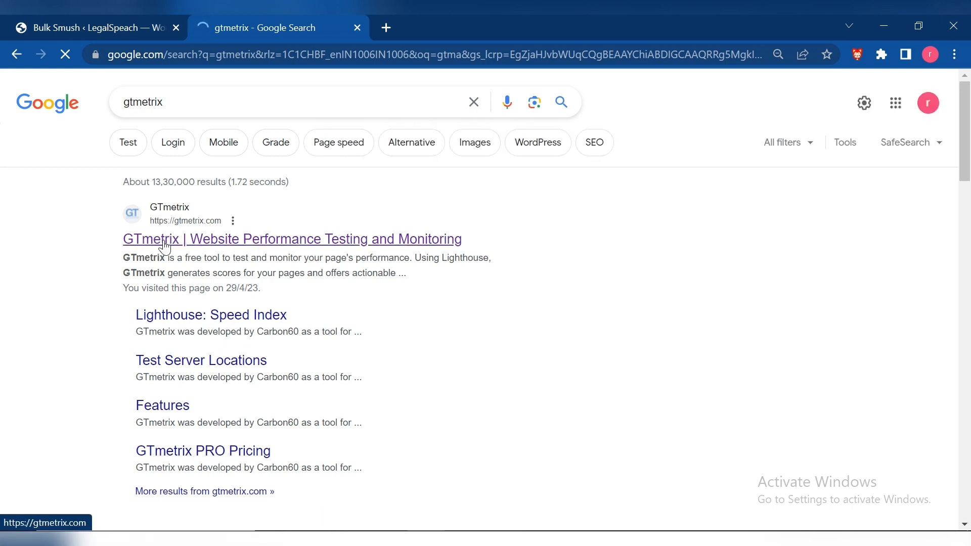
pyautogui.click(164, 243)
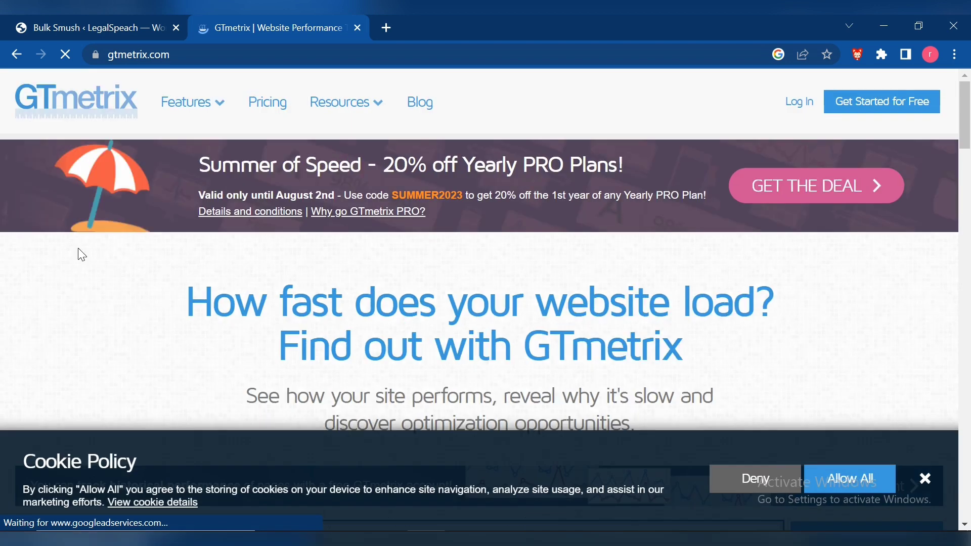
pyautogui.scroll(-5, 967, 152)
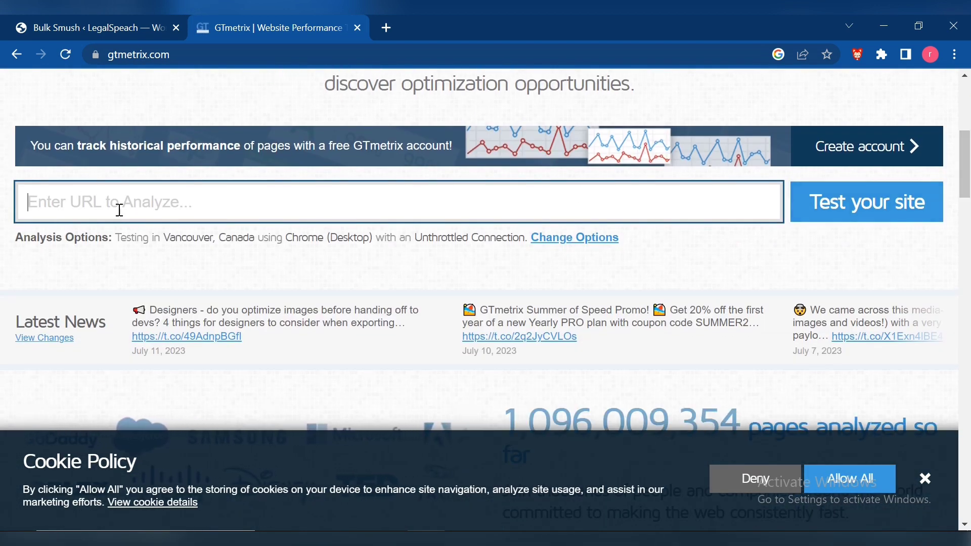
pyautogui.click(68, 15)
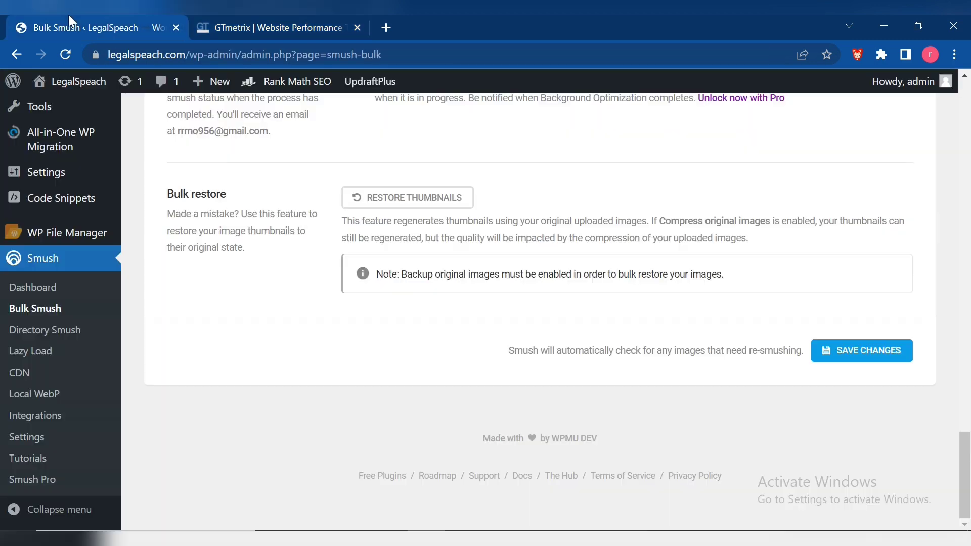
pyautogui.click(154, 55)
pyautogui.click(244, 54)
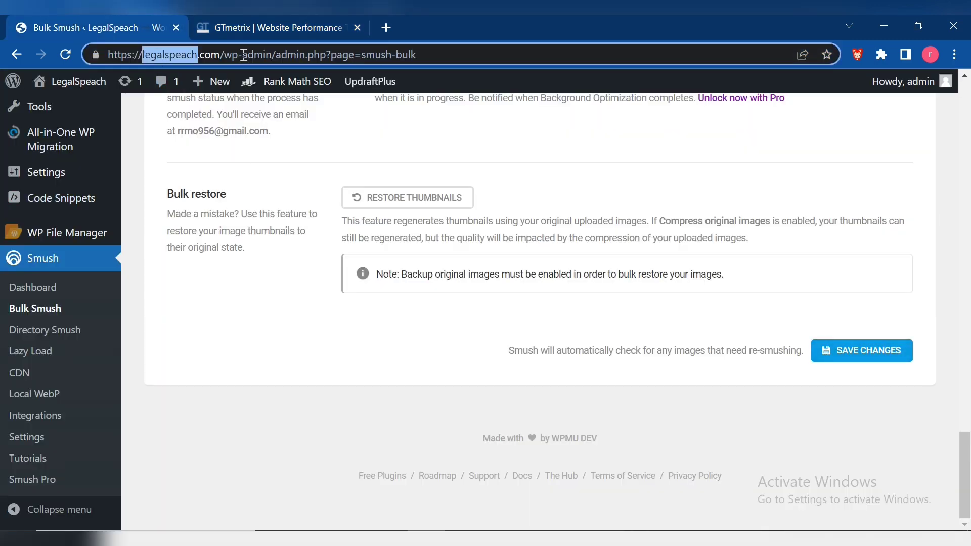
pyautogui.moveTo(222, 56); pyautogui.dragTo(108, 54)
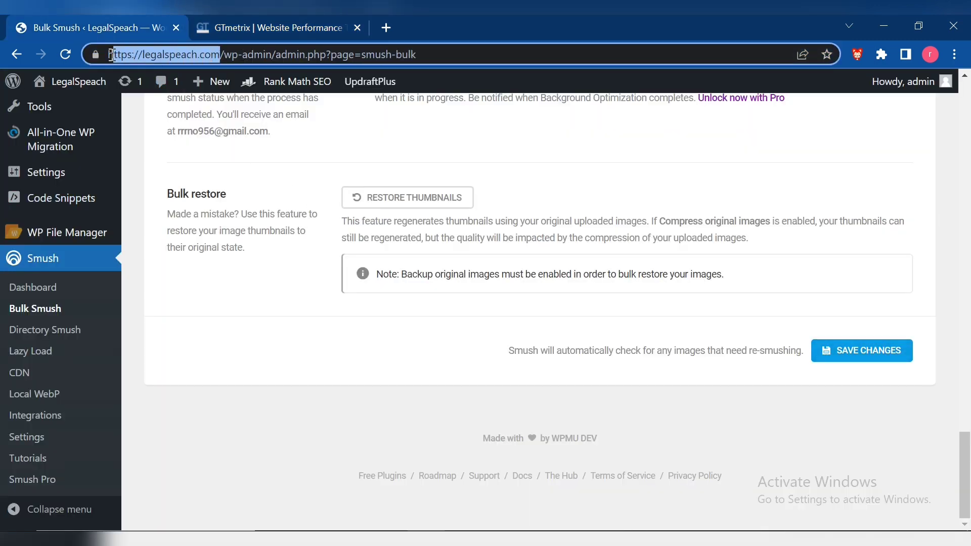
pyautogui.rightClick(138, 55)
pyautogui.click(183, 138)
# Paste the copied site address into GTmetrix as the URL to analyze and start the performance test
pyautogui.click(275, 29)
pyautogui.rightClick(197, 194)
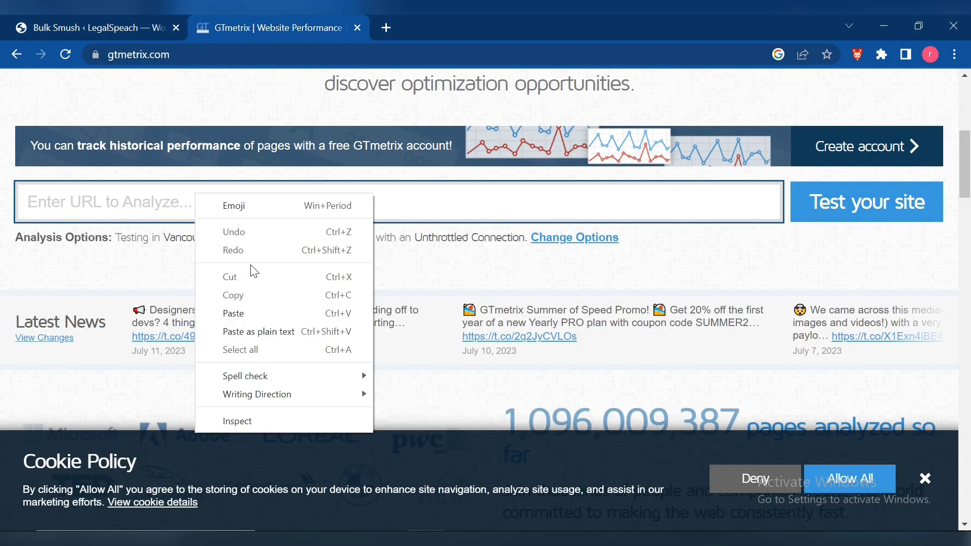
pyautogui.click(232, 312)
pyautogui.click(810, 211)
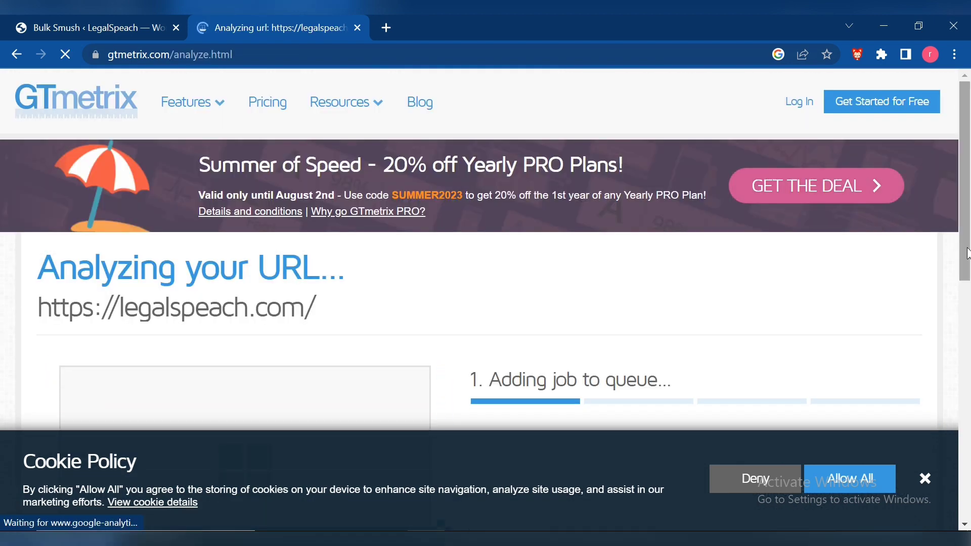
# Examine the GTmetrix grade, Web Vitals and Speed Visualization in the site's report, dismissing the cookie notice
pyautogui.moveTo(969, 115); pyautogui.dragTo(970, 192)
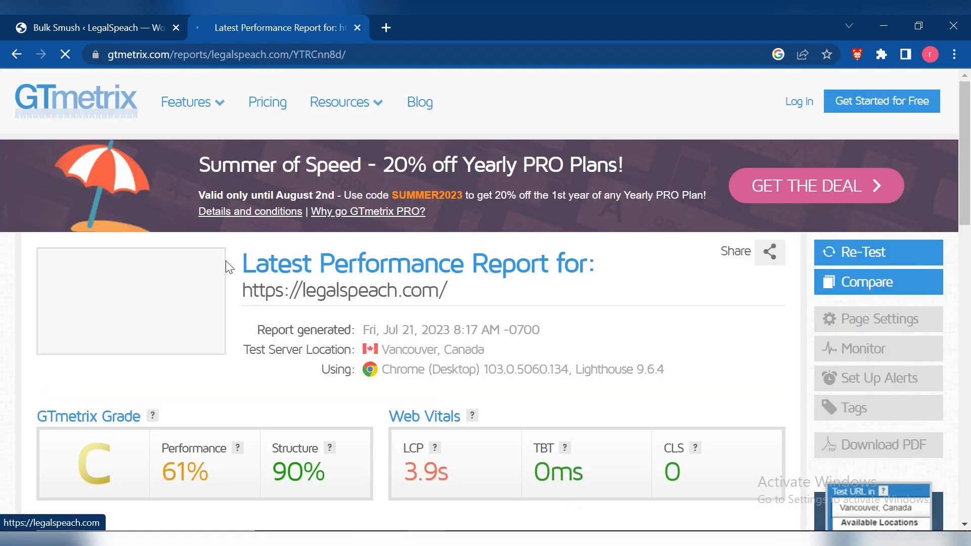
pyautogui.scroll(-5, 969, 202)
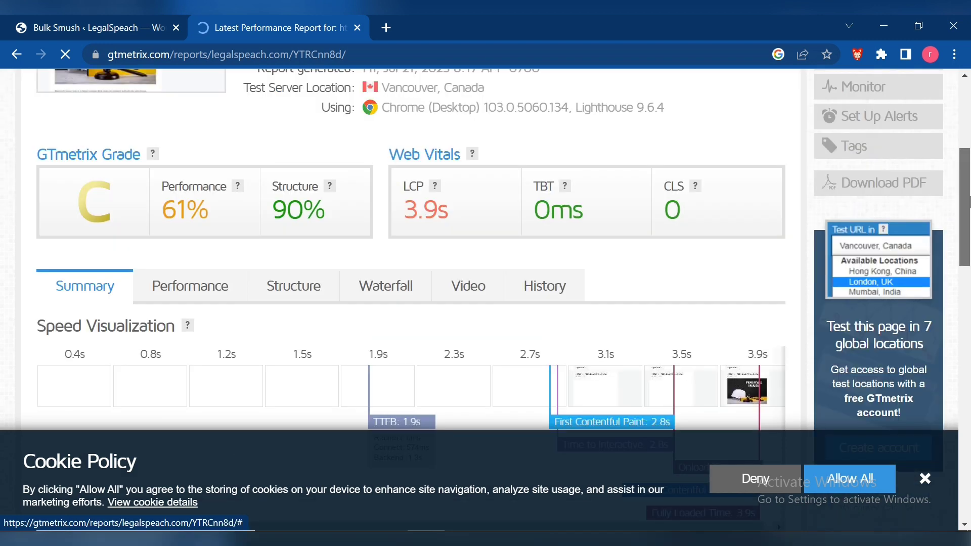
pyautogui.click(926, 478)
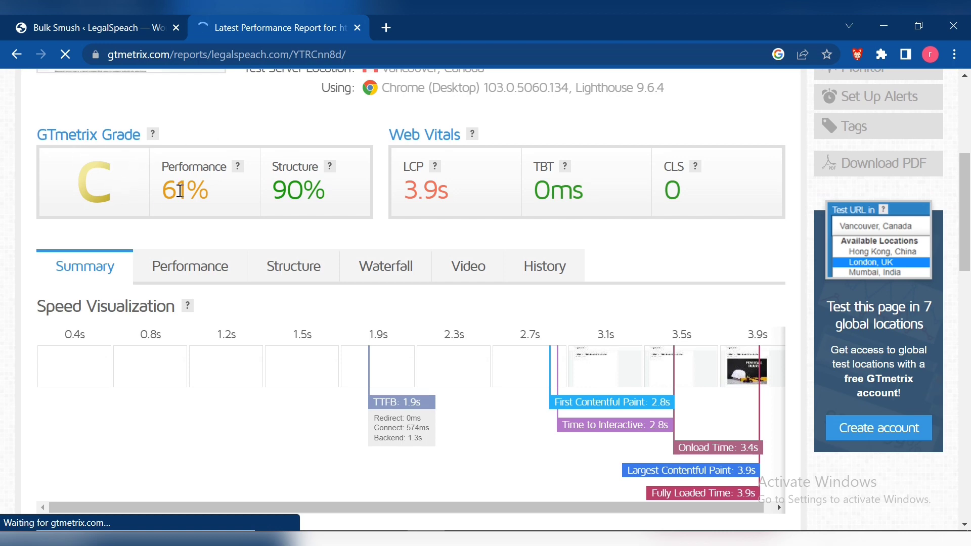
pyautogui.moveTo(965, 212); pyautogui.dragTo(968, 129)
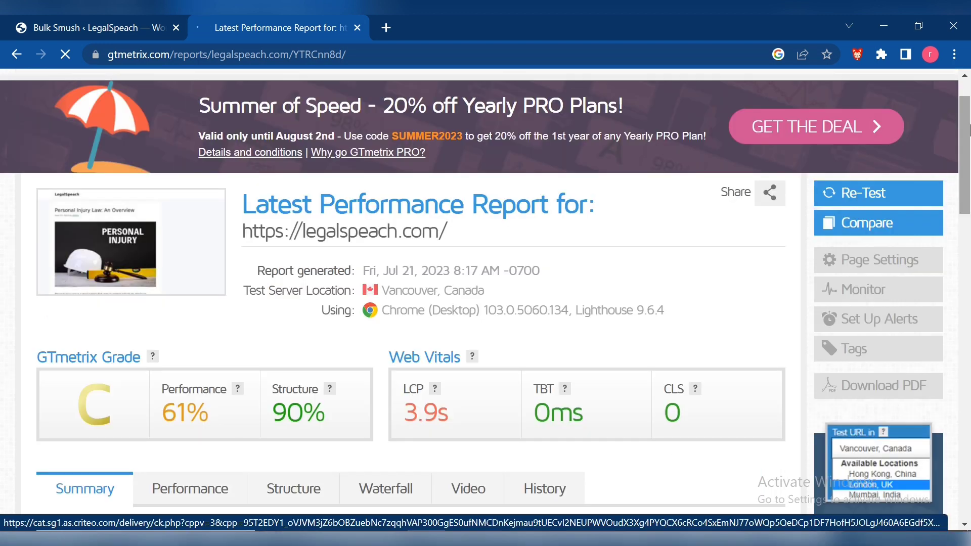